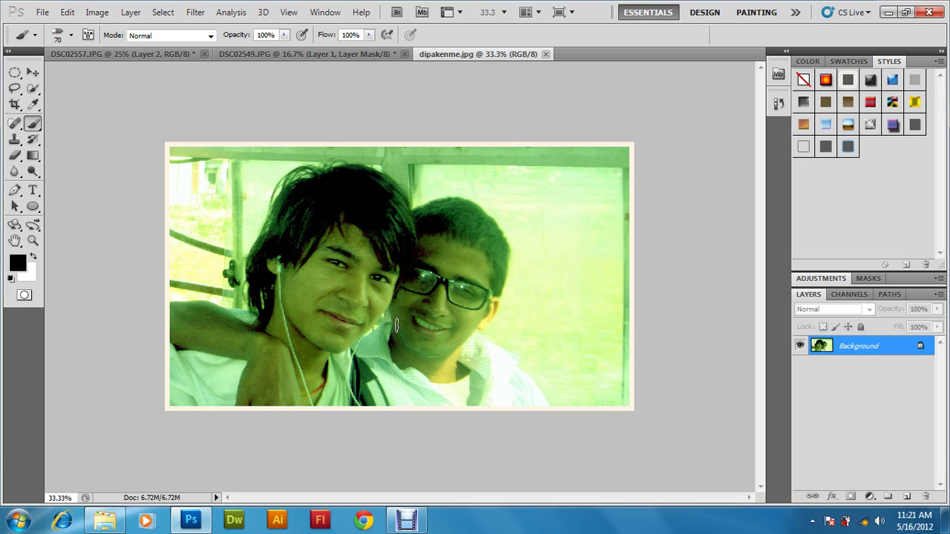
- Duplicate the Background layer as a new layer named 'blur'
right_click(850, 351)
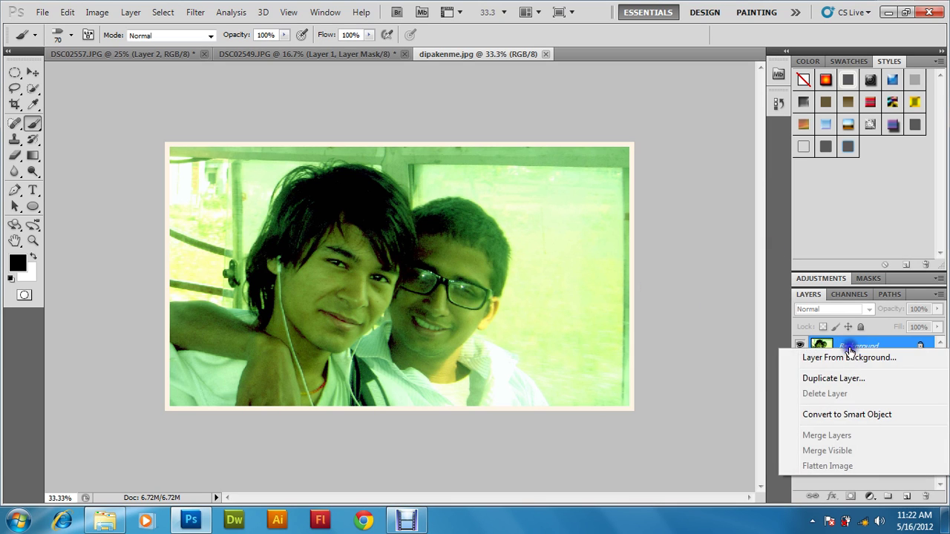
left_click(830, 380)
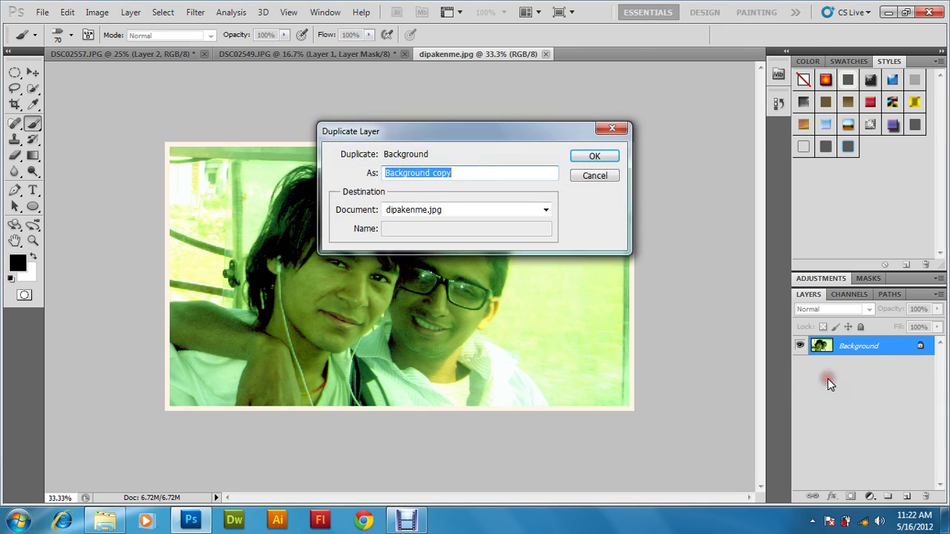
type("blur")
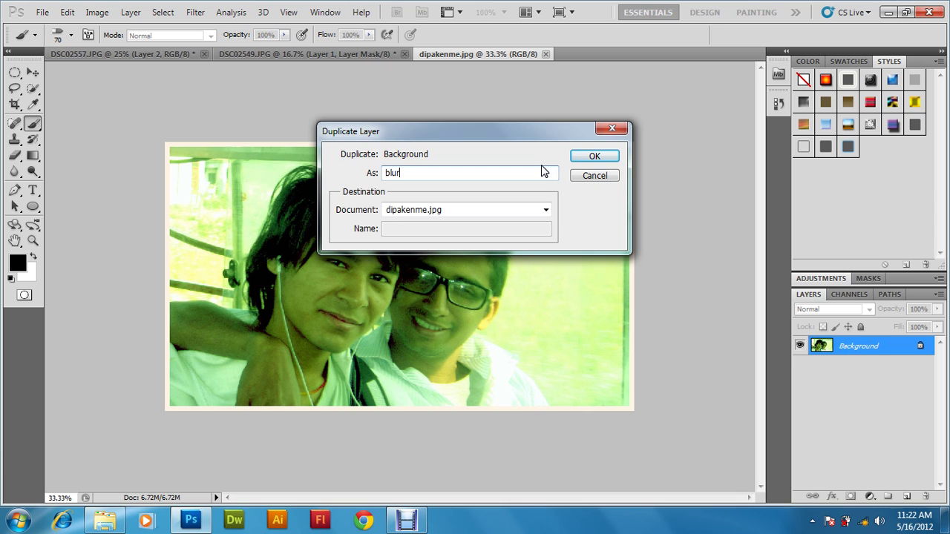
key("Return")
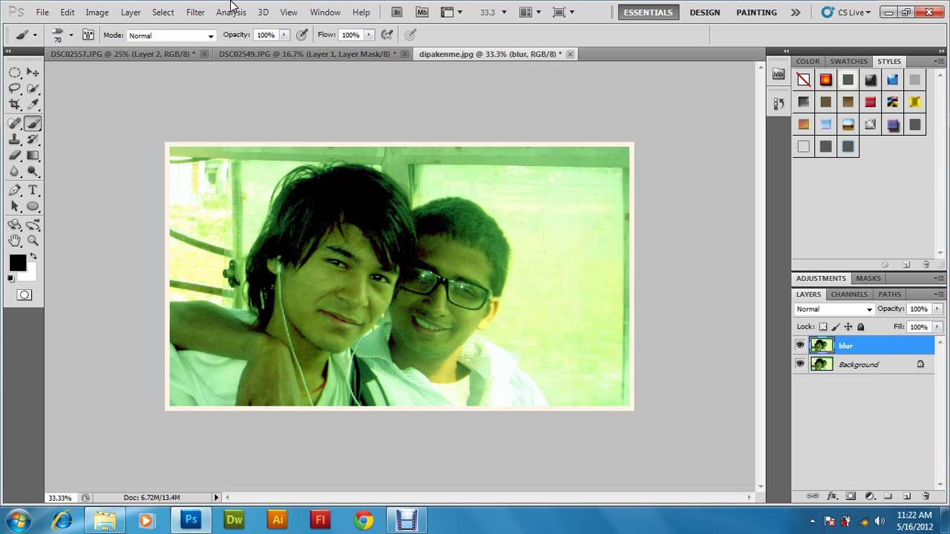
- Apply a Gaussian Blur of about 15 pixels radius to the blur layer
left_click(196, 12)
mouse_move(299, 141)
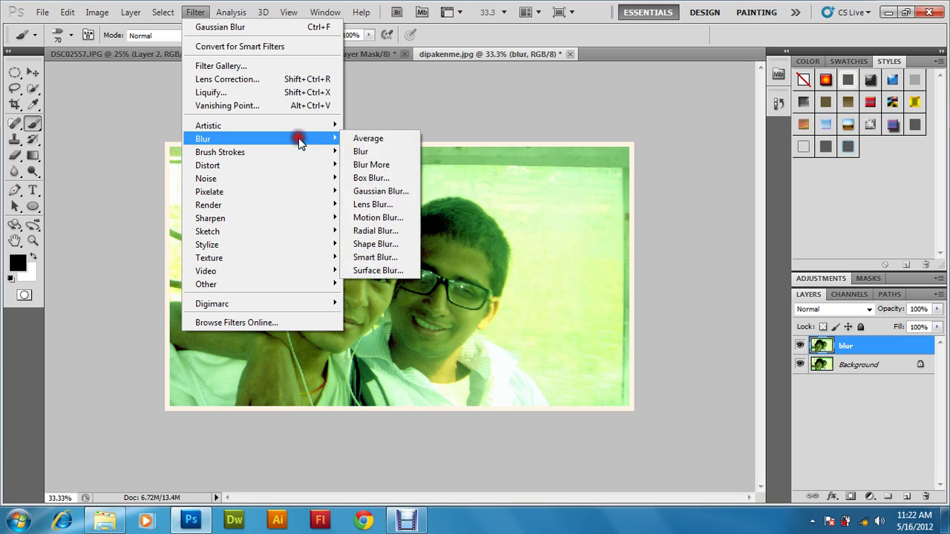
left_click(365, 191)
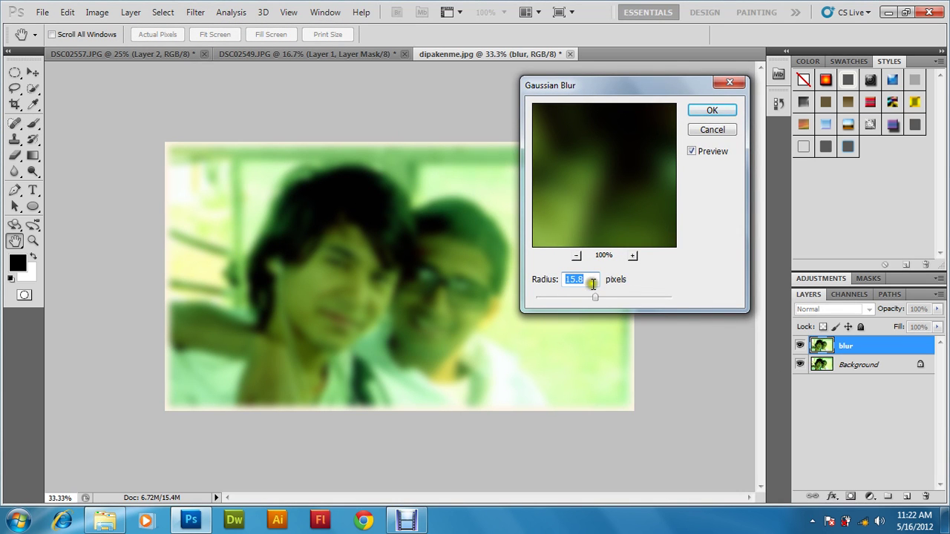
left_click(710, 112)
key("b")
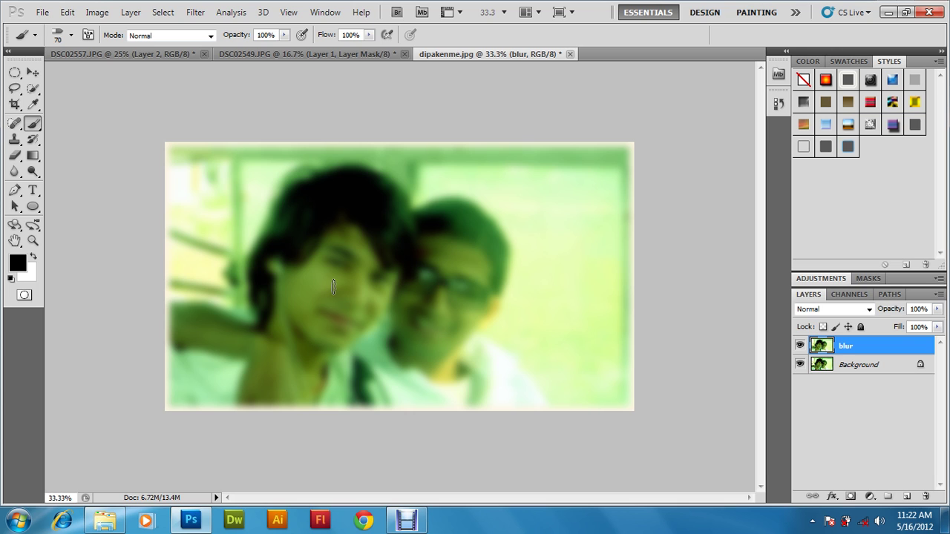
- Undo the test brush stroke and add a white layer mask to the blur layer, targeting the mask
mouse_move(333, 288)
left_mouse_down()
mouse_move(369, 284)
mouse_move(350, 301)
mouse_move(334, 279)
left_mouse_up()
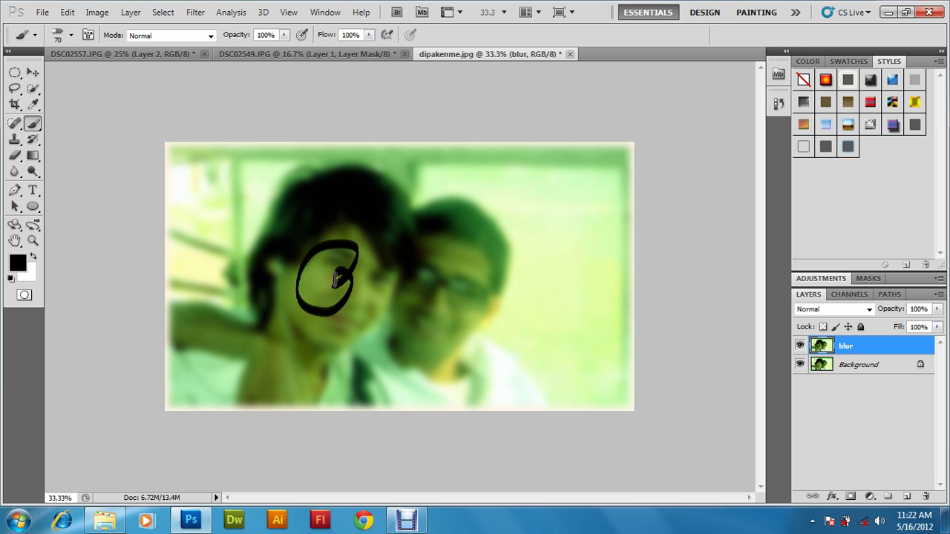
key("ctrl+z")
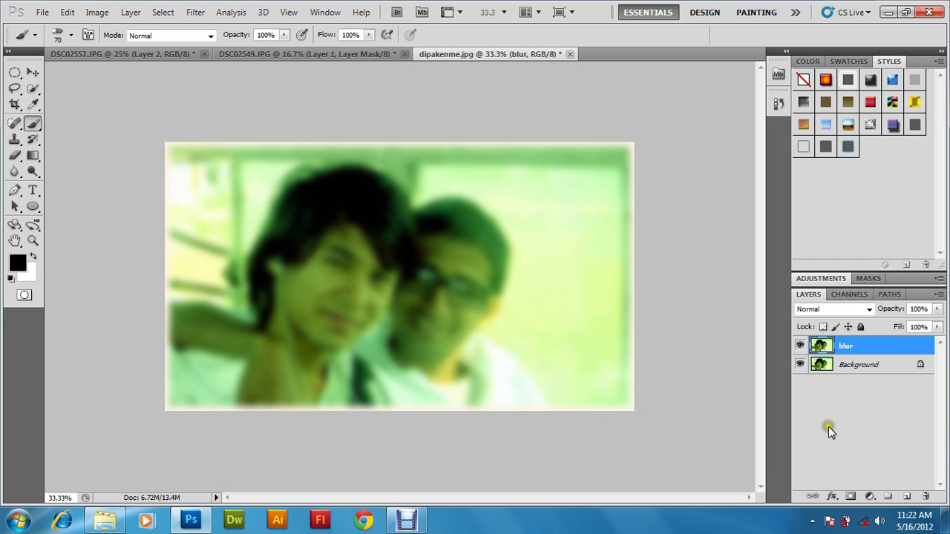
left_click(851, 497)
left_click(854, 346, "shift")
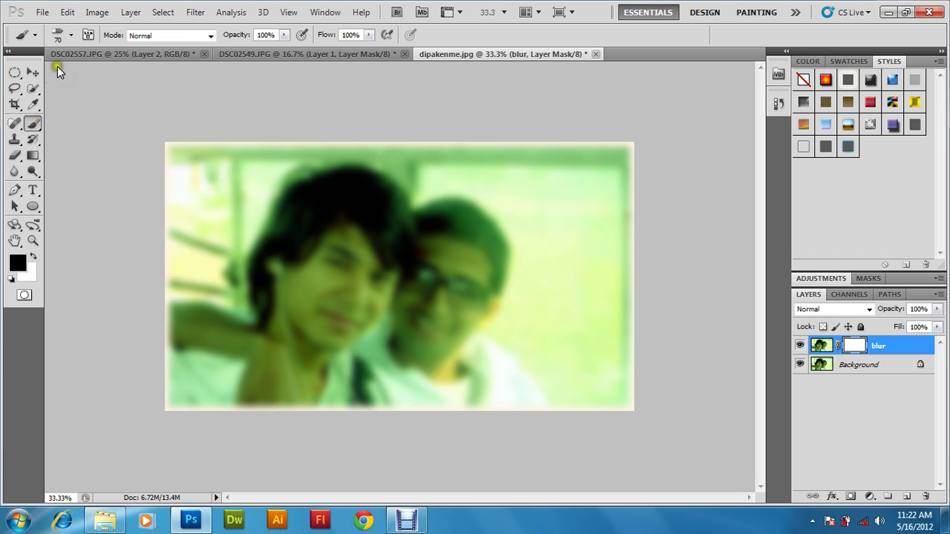
- Choose a soft round brush tip with 0% hardness
left_click(71, 35)
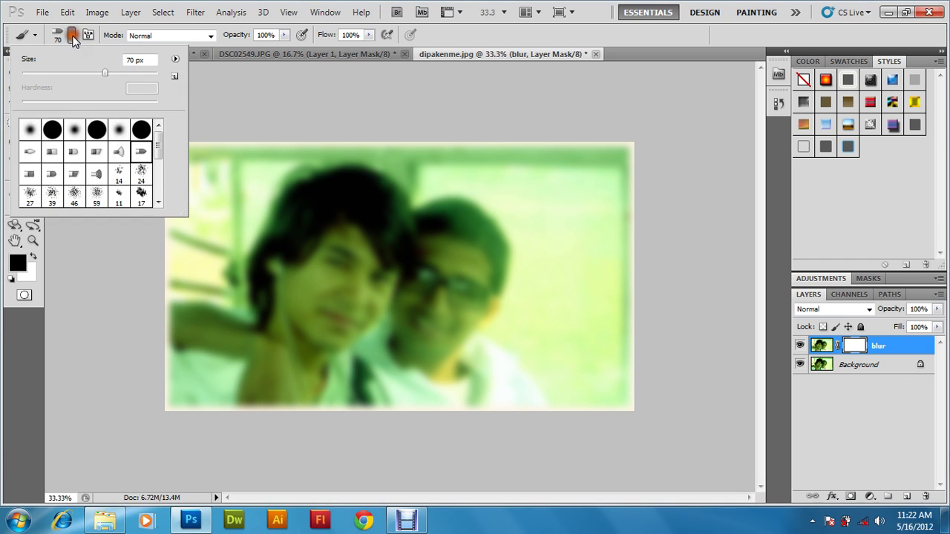
left_click(117, 131)
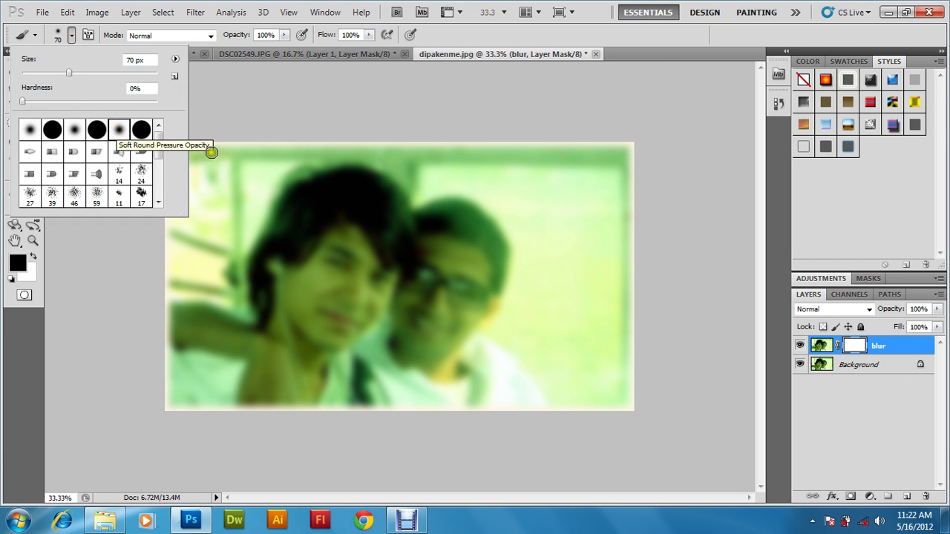
left_click(341, 268)
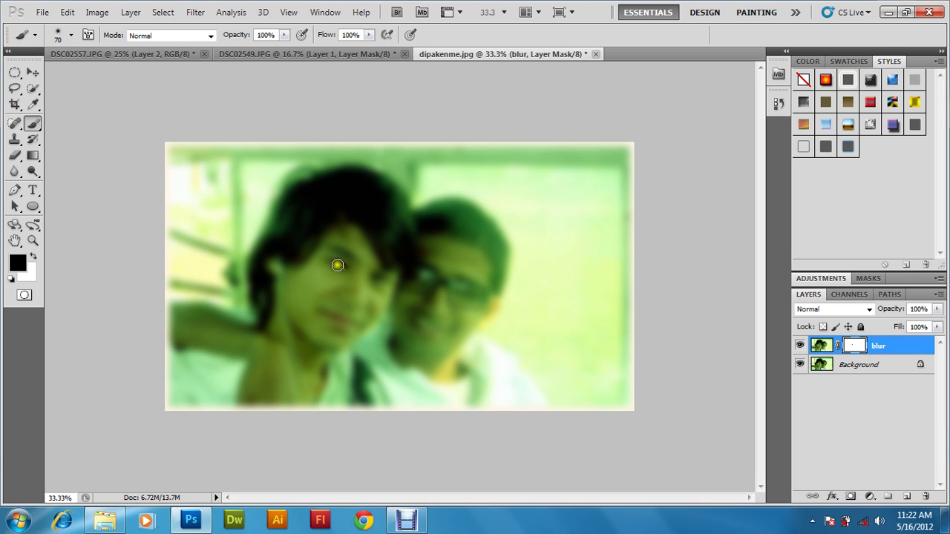
- Set black as the foreground painting colour
left_click(30, 275)
left_click(34, 260)
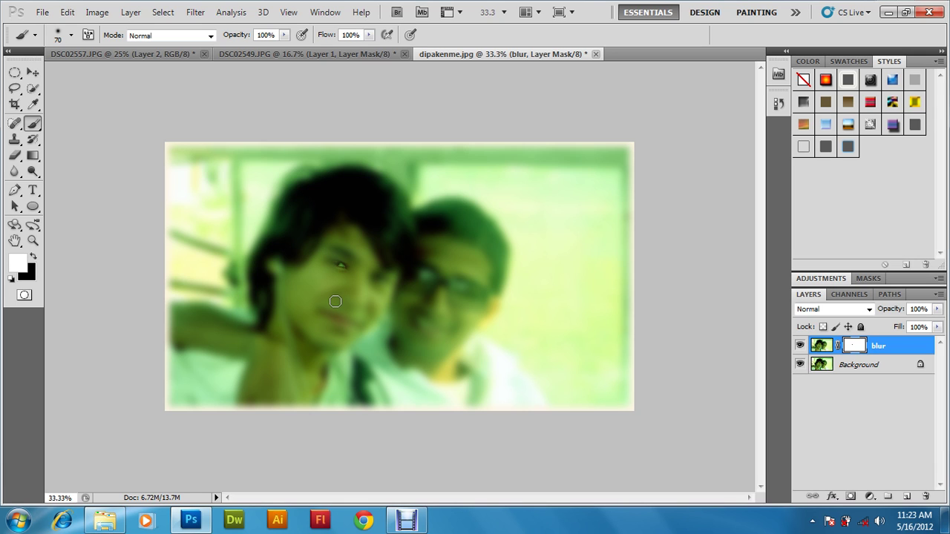
key("x")
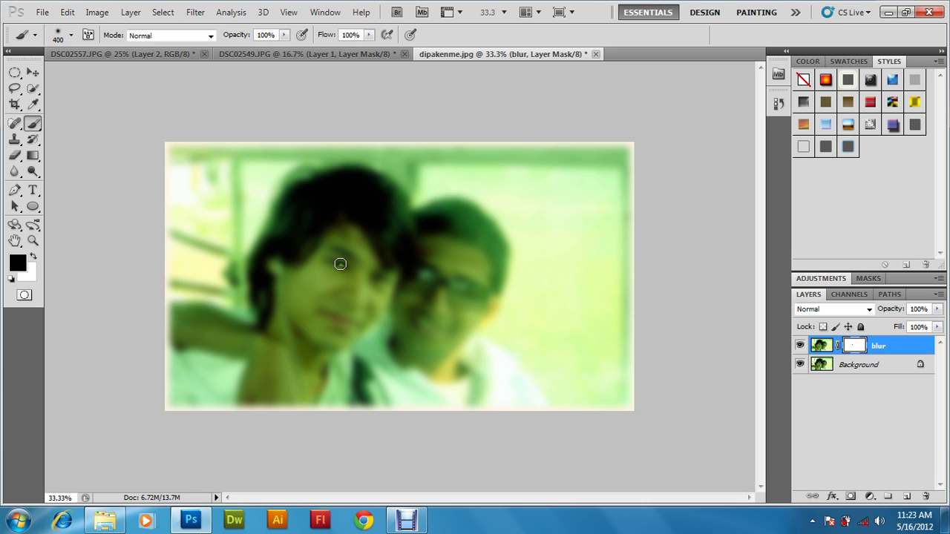
- Paint black on the mask over both friends' faces and bodies, then white above the hair to re-blur it
mouse_move(334, 286)
left_mouse_down()
mouse_move(336, 246)
mouse_move(320, 300)
mouse_move(301, 302)
mouse_move(323, 235)
mouse_move(360, 239)
mouse_move(314, 339)
mouse_move(342, 319)
mouse_move(373, 256)
mouse_move(338, 350)
mouse_move(409, 279)
mouse_move(406, 334)
mouse_move(435, 265)
mouse_move(439, 305)
mouse_move(432, 219)
mouse_move(395, 258)
mouse_move(448, 223)
mouse_move(465, 223)
mouse_move(492, 262)
mouse_move(434, 341)
mouse_move(482, 298)
mouse_move(438, 327)
mouse_move(409, 383)
mouse_move(413, 349)
mouse_move(425, 393)
mouse_move(459, 401)
mouse_move(443, 357)
mouse_move(458, 355)
mouse_move(496, 368)
mouse_move(533, 405)
mouse_move(479, 358)
mouse_move(456, 365)
mouse_move(464, 404)
mouse_move(449, 413)
mouse_move(417, 383)
mouse_move(419, 406)
mouse_move(366, 435)
mouse_move(380, 334)
mouse_move(369, 334)
mouse_move(348, 385)
mouse_move(338, 372)
mouse_move(335, 397)
mouse_move(396, 298)
mouse_move(288, 382)
mouse_move(287, 421)
mouse_move(307, 378)
mouse_move(277, 376)
mouse_move(259, 328)
mouse_move(260, 342)
mouse_move(194, 410)
mouse_move(179, 447)
mouse_move(223, 351)
mouse_move(199, 345)
mouse_move(171, 403)
mouse_move(185, 386)
mouse_move(178, 327)
mouse_move(202, 314)
mouse_move(243, 325)
mouse_move(284, 198)
mouse_move(335, 182)
mouse_move(329, 174)
mouse_move(377, 186)
mouse_move(391, 202)
mouse_move(381, 185)
mouse_move(424, 218)
mouse_move(465, 213)
mouse_move(494, 255)
mouse_move(490, 284)
mouse_move(418, 386)
left_mouse_up()
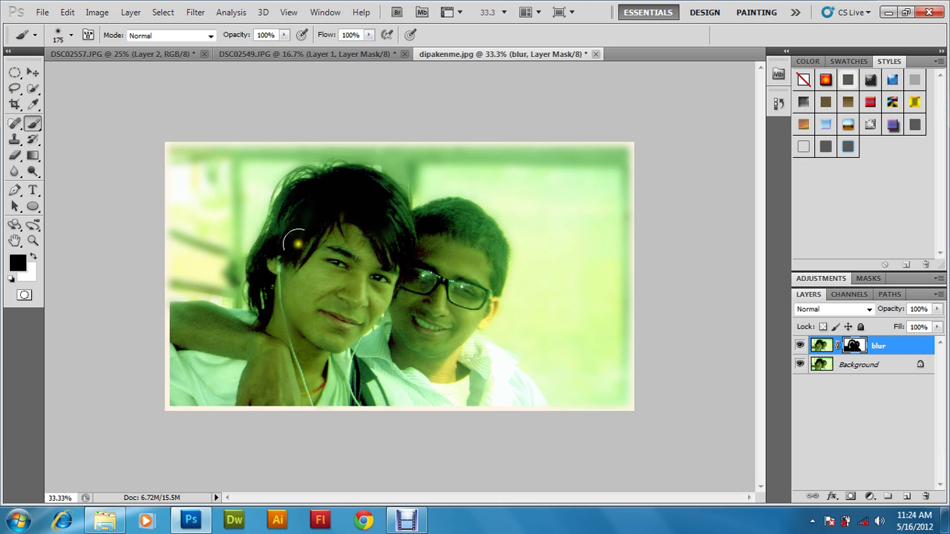
mouse_move(270, 274)
left_mouse_down()
mouse_move(247, 225)
mouse_move(256, 278)
left_mouse_up()
left_click(33, 256)
mouse_move(226, 205)
left_mouse_down()
mouse_move(227, 253)
mouse_move(242, 223)
mouse_move(227, 290)
left_mouse_up()
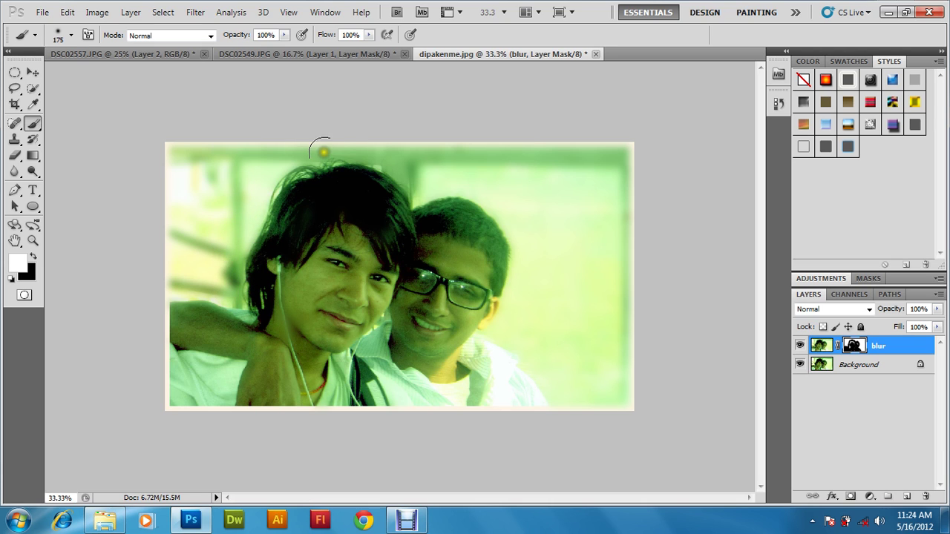
mouse_move(371, 149)
left_mouse_down()
mouse_move(399, 157)
mouse_move(435, 206)
mouse_move(418, 190)
mouse_move(421, 207)
left_mouse_up()
mouse_move(344, 161)
left_mouse_down()
mouse_move(274, 175)
mouse_move(267, 208)
left_mouse_up()
left_click(297, 176)
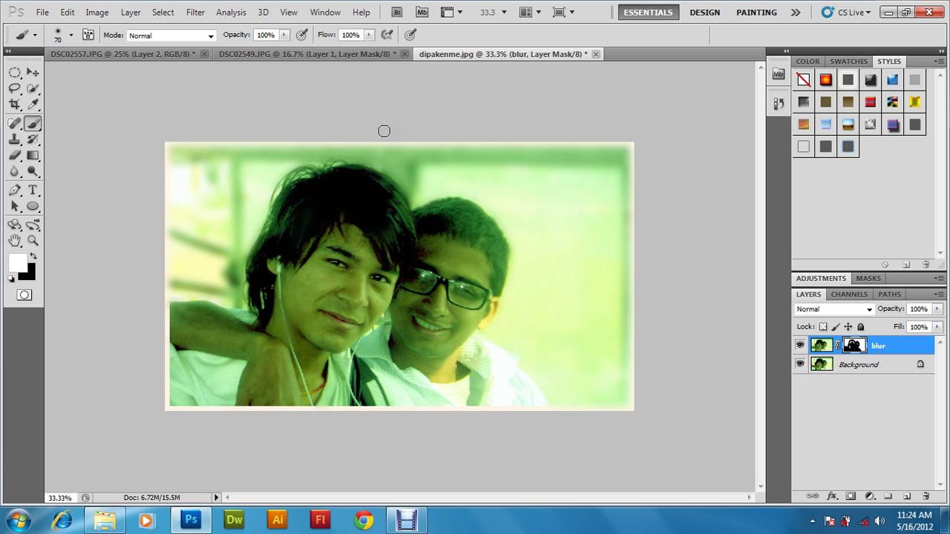
- Set brush flow to 26% and paint white along the top edge of the hair
left_click(369, 35)
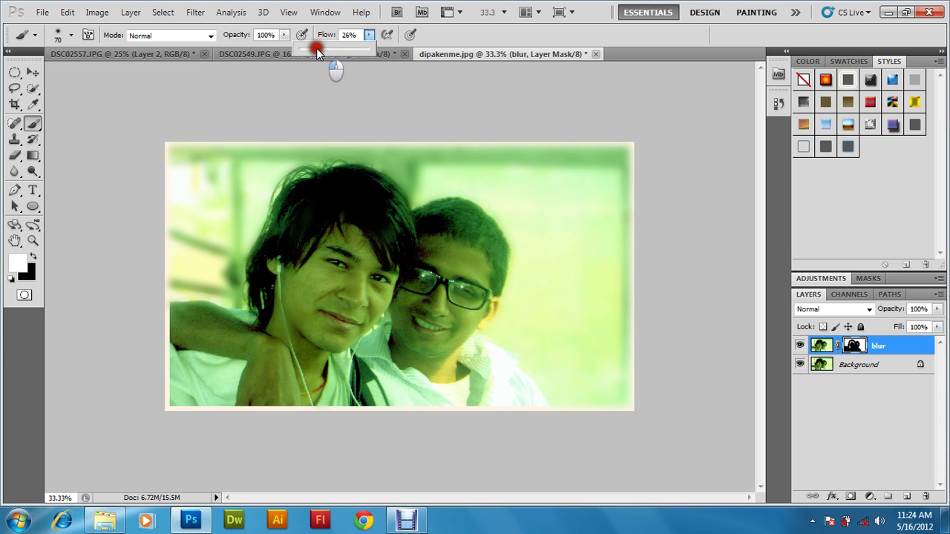
left_click(331, 162)
mouse_move(304, 174)
left_mouse_down()
mouse_move(280, 189)
mouse_move(289, 172)
mouse_move(260, 226)
mouse_move(242, 270)
mouse_move(244, 308)
mouse_move(221, 296)
mouse_move(162, 305)
mouse_move(187, 281)
mouse_move(163, 284)
mouse_move(169, 243)
mouse_move(214, 202)
mouse_move(213, 181)
mouse_move(229, 161)
left_mouse_up()
- At 200% zoom, blend away the bright spot under the chin with a smaller brush
key("ctrl+plus")
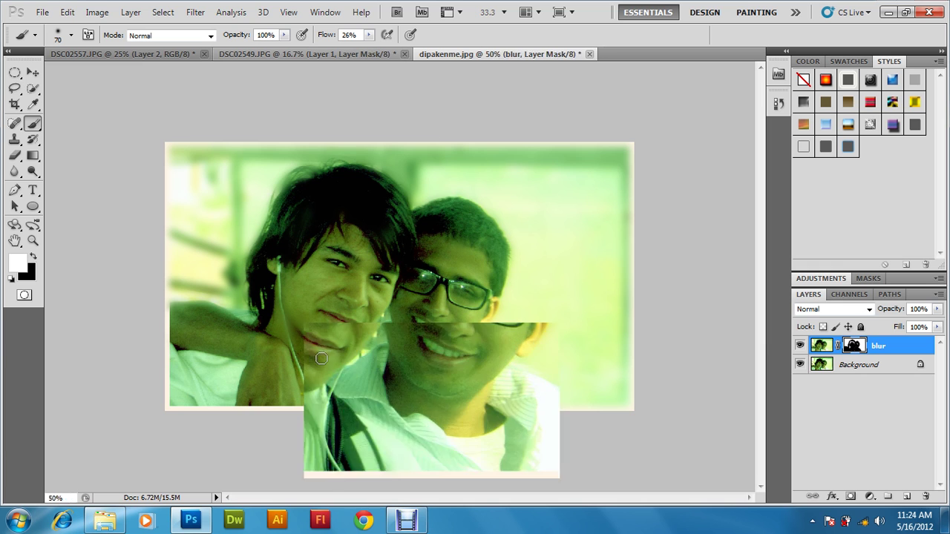
key("ctrl+plus")
key("ctrl+plus")
key("ctrl+plus")
mouse_move(488, 379)
left_mouse_down()
mouse_move(432, 409)
mouse_move(443, 255)
mouse_move(326, 381)
mouse_move(416, 217)
mouse_move(401, 252)
left_mouse_up()
key("bracketleft")
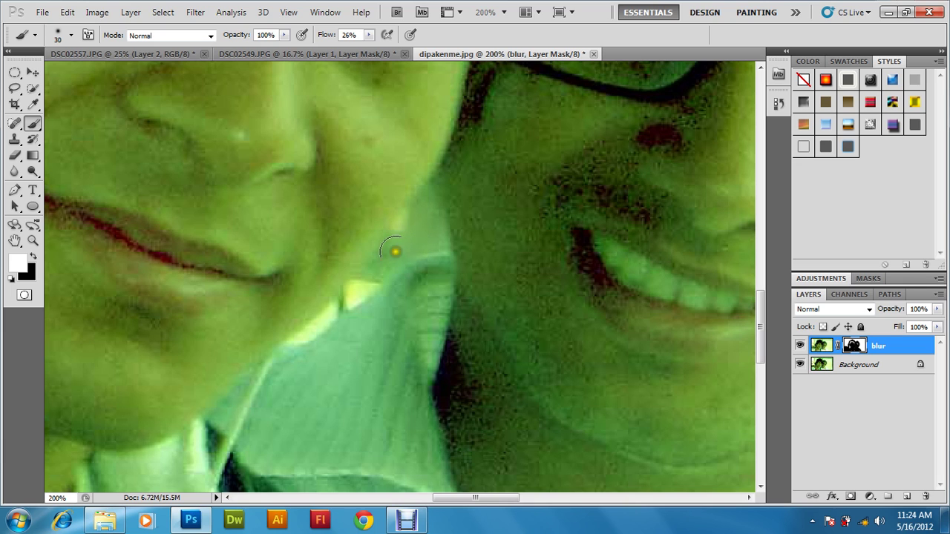
mouse_move(356, 289)
left_mouse_down()
mouse_move(361, 297)
mouse_move(390, 258)
mouse_move(307, 342)
mouse_move(382, 256)
left_mouse_up()
key("ctrl+minus")
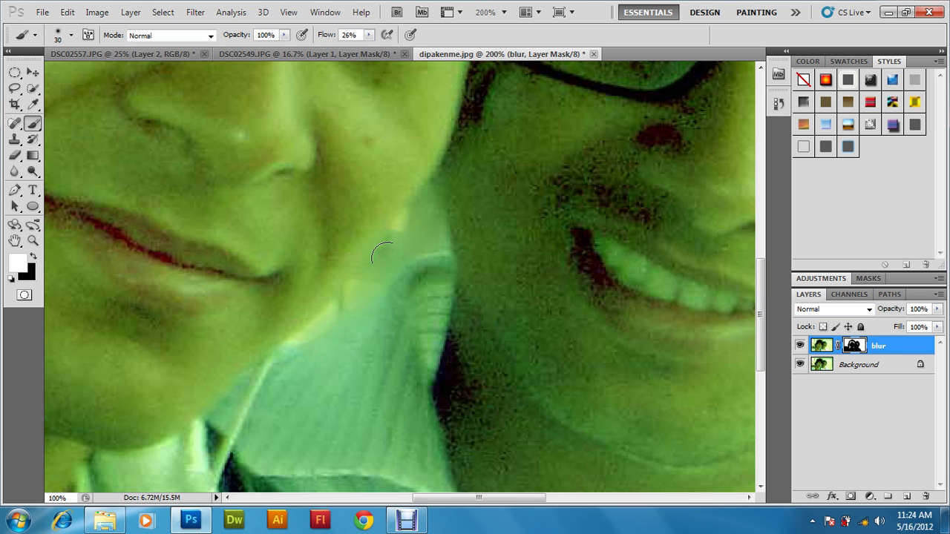
key("ctrl+minus")
key("ctrl+minus")
key("ctrl+minus")
key("ctrl+minus")
key("ctrl+plus")
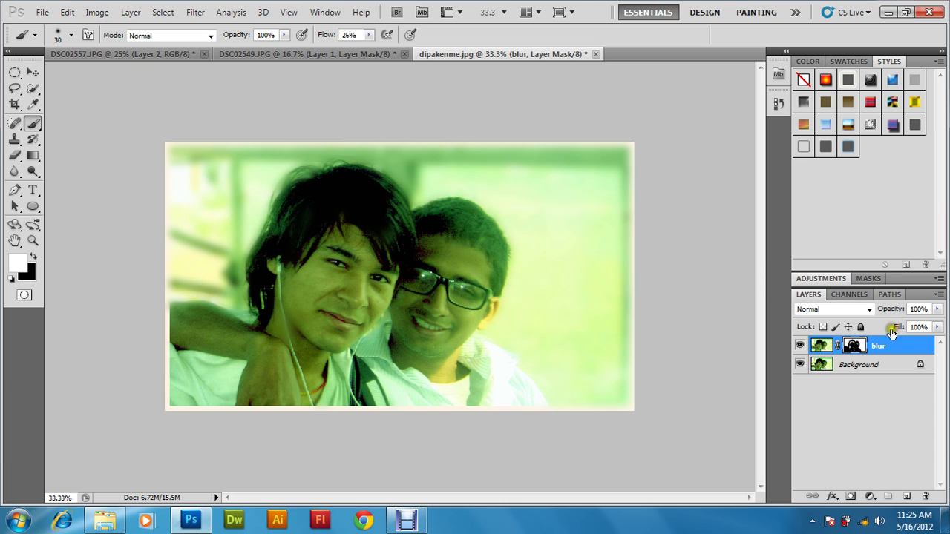
- View the blur mask alone and paint black over the light gaps inside the head shapes
left_click(856, 350, "alt")
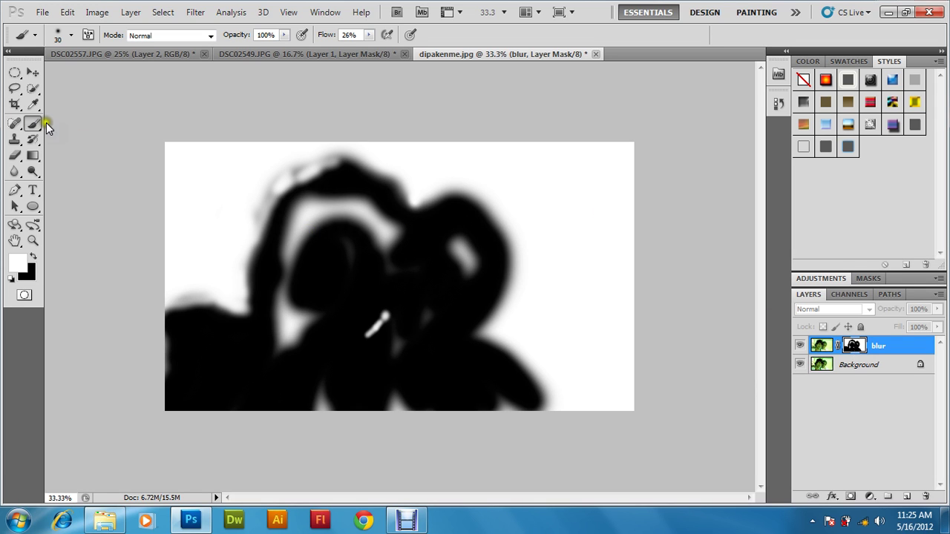
key("x")
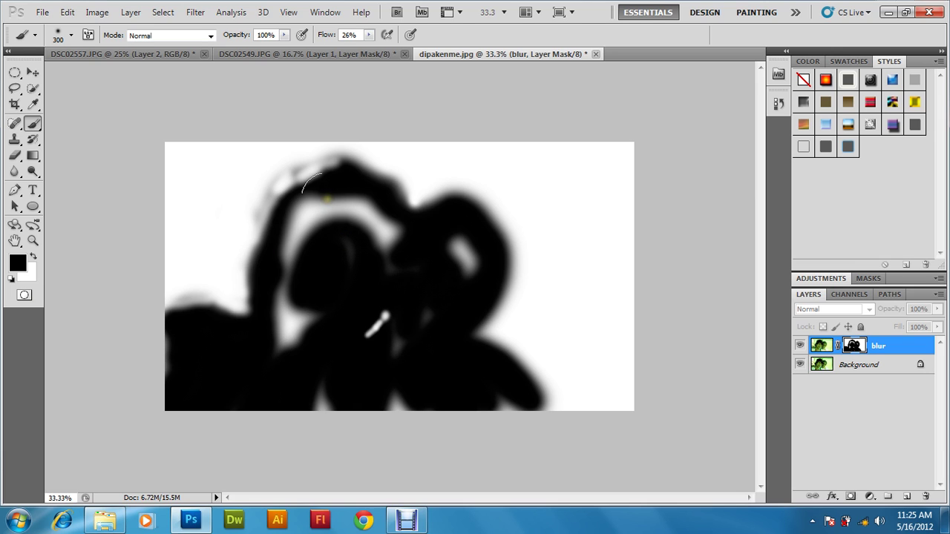
mouse_move(320, 188)
left_mouse_down()
mouse_move(311, 225)
mouse_move(290, 246)
mouse_move(306, 200)
mouse_move(329, 202)
mouse_move(352, 227)
mouse_move(369, 221)
mouse_move(364, 209)
mouse_move(382, 221)
mouse_move(339, 212)
mouse_move(302, 247)
mouse_move(318, 225)
mouse_move(309, 226)
mouse_move(275, 374)
mouse_move(280, 291)
mouse_move(289, 299)
mouse_move(281, 340)
mouse_move(309, 317)
mouse_move(329, 420)
mouse_move(390, 401)
left_mouse_up()
- At 100% flow, cover the remaining light patch in the mask and return to the colour view
left_click(369, 35)
left_click_drag(368, 46, 456, 74)
mouse_move(448, 245)
left_mouse_down()
mouse_move(464, 268)
mouse_move(336, 253)
mouse_move(358, 207)
mouse_move(317, 221)
mouse_move(308, 236)
mouse_move(302, 228)
mouse_move(358, 228)
mouse_move(414, 263)
mouse_move(413, 318)
mouse_move(396, 366)
mouse_move(425, 335)
mouse_move(402, 407)
mouse_move(539, 426)
left_mouse_up()
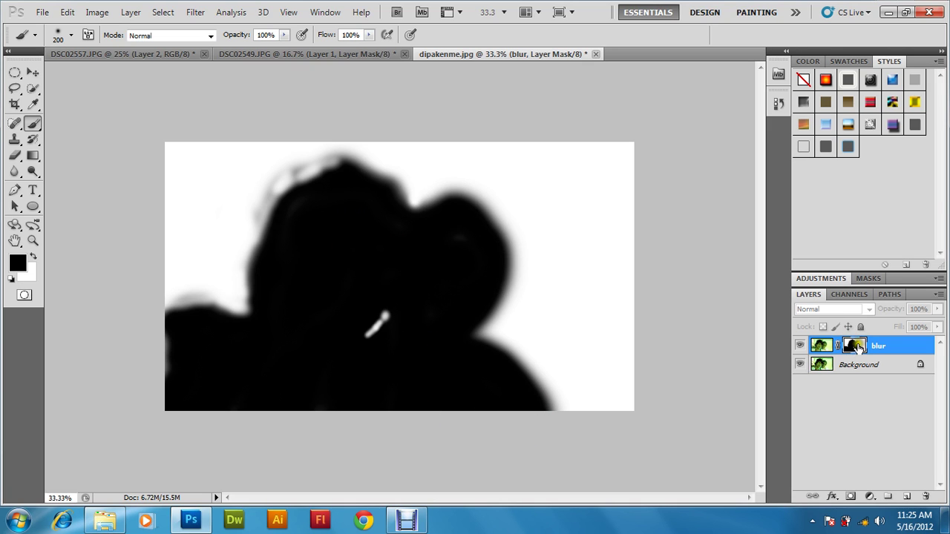
left_click(858, 347, "alt")
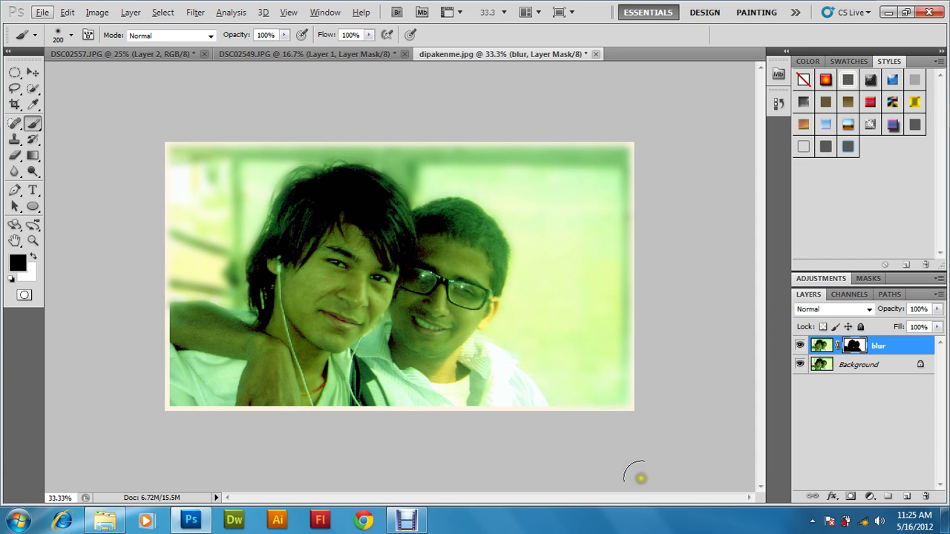